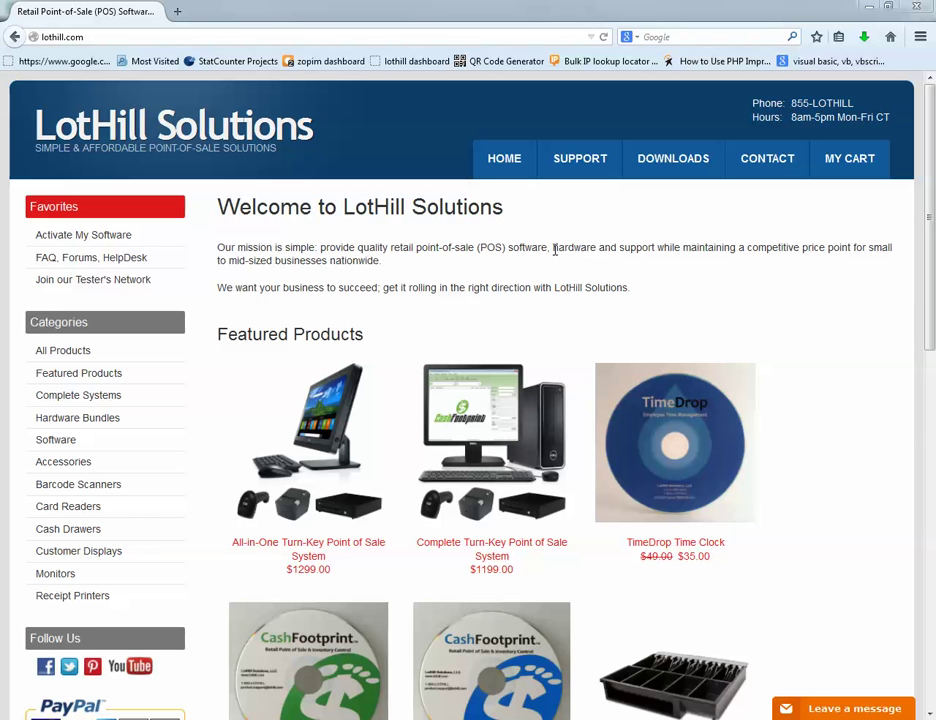
Step: Go to the Downloads page of the LotHill Solutions website
click(677, 168)
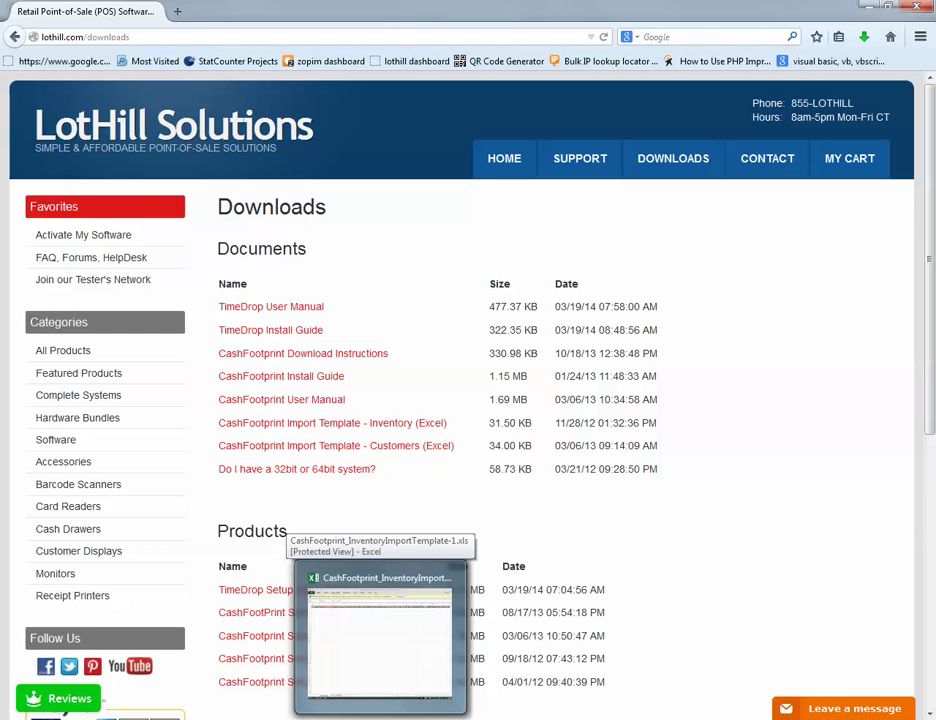
click(380, 640)
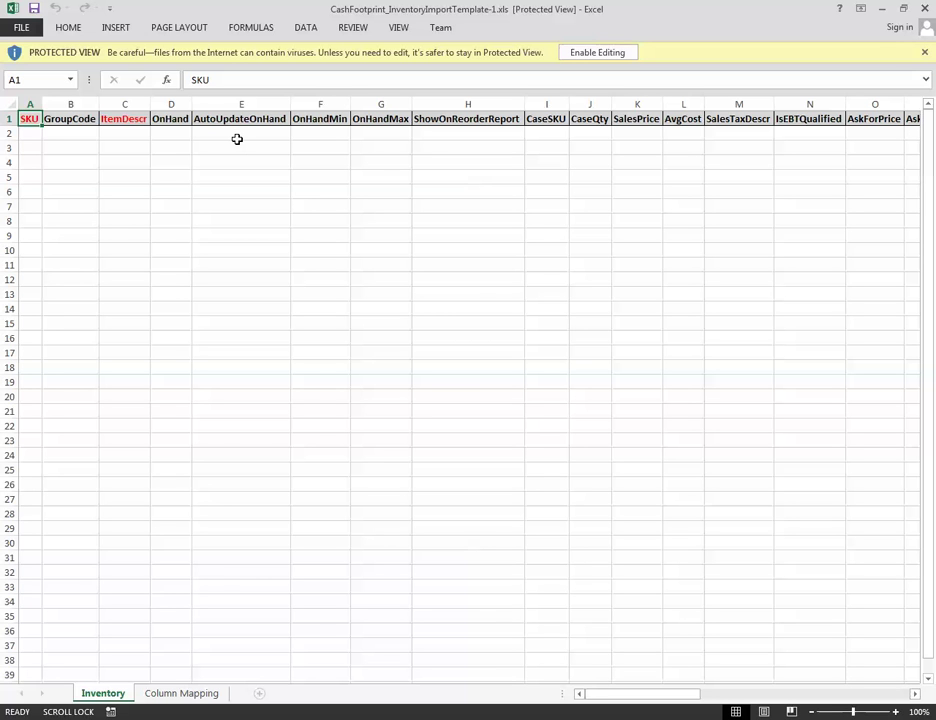
click(171, 133)
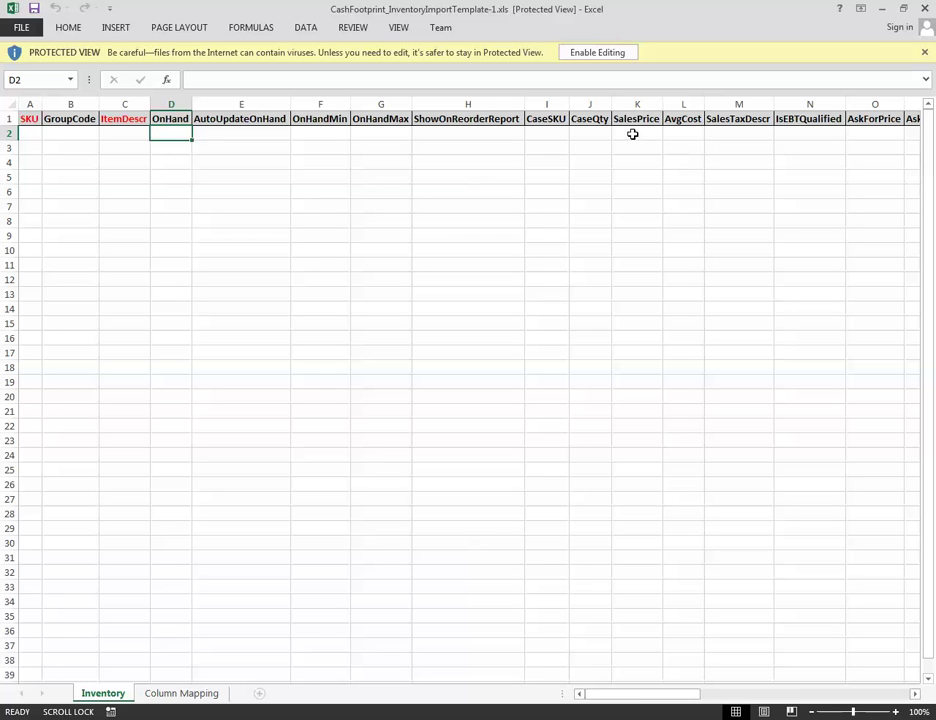
Step: Inspect the SalesPrice, AvgCost and SalesTaxDescr headers, then scroll right toward the Level pricing columns
click(636, 124)
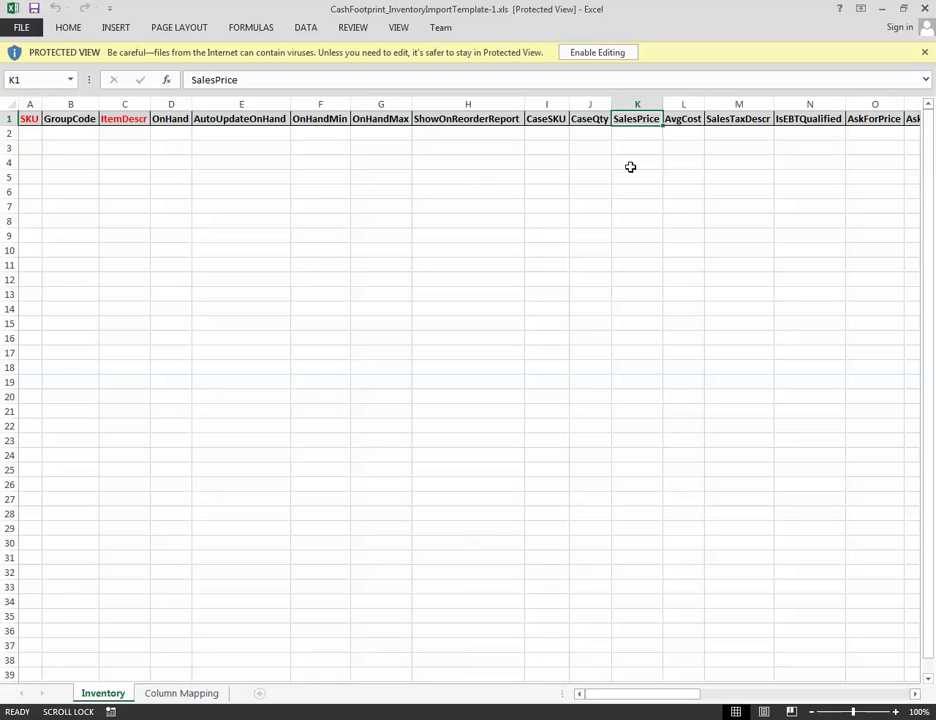
click(690, 125)
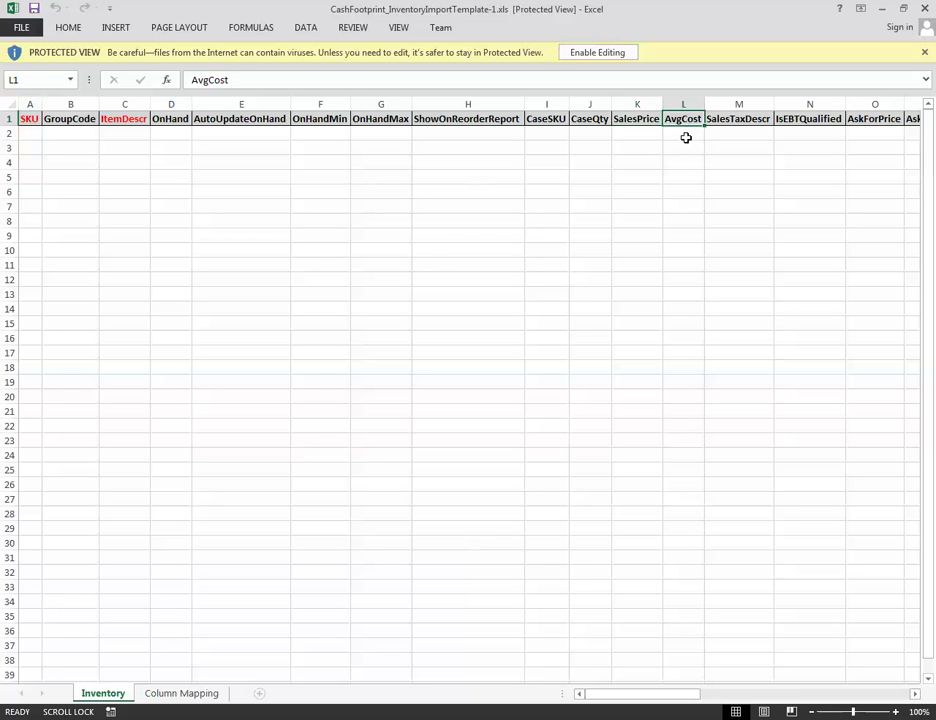
click(741, 121)
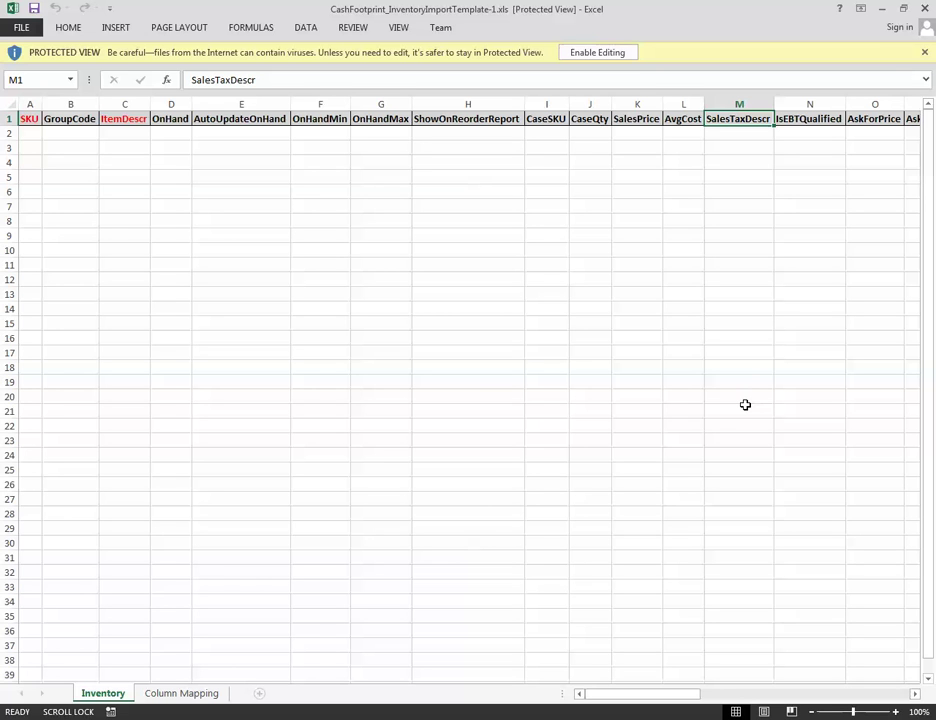
click(755, 208)
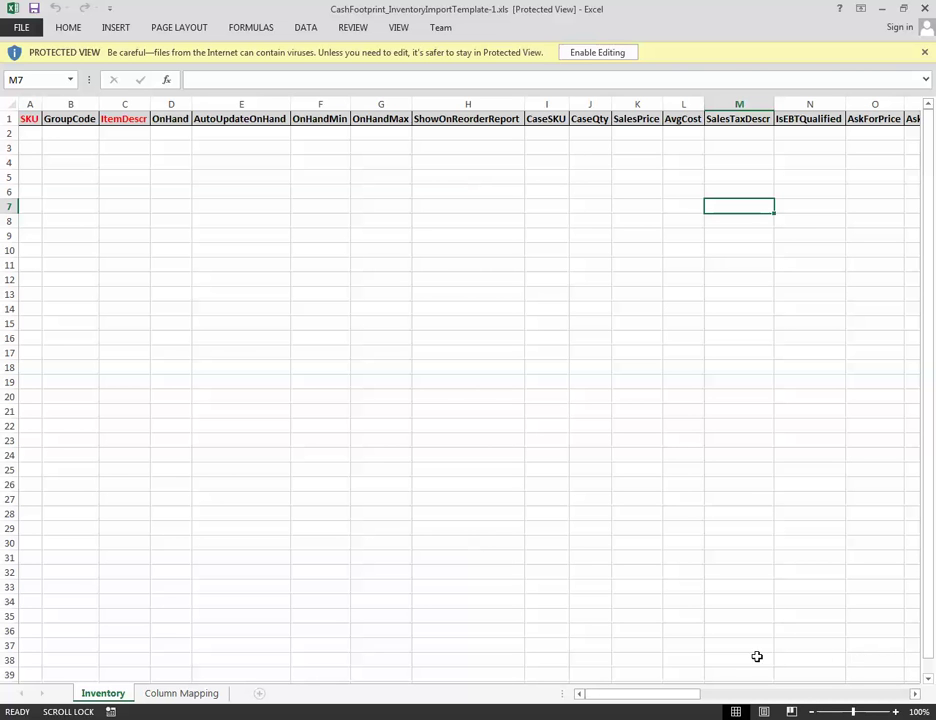
drag(650, 697, 779, 713)
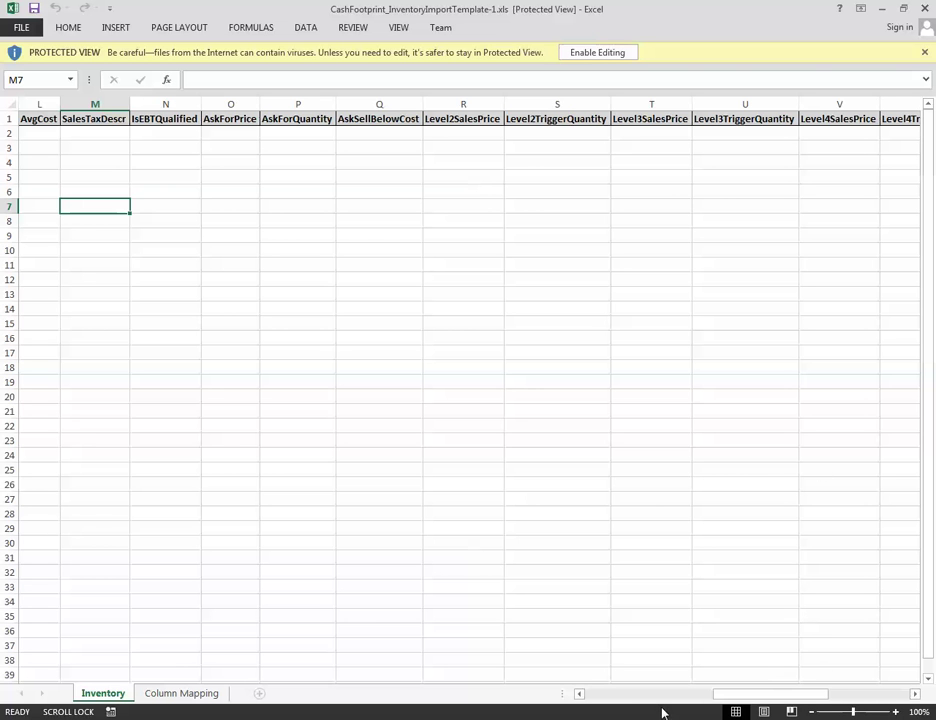
Step: Inspect the Level2–Level4 pricing and trigger-quantity columns, then scroll to Category, Department and Manufacturer
drag(735, 694, 796, 697)
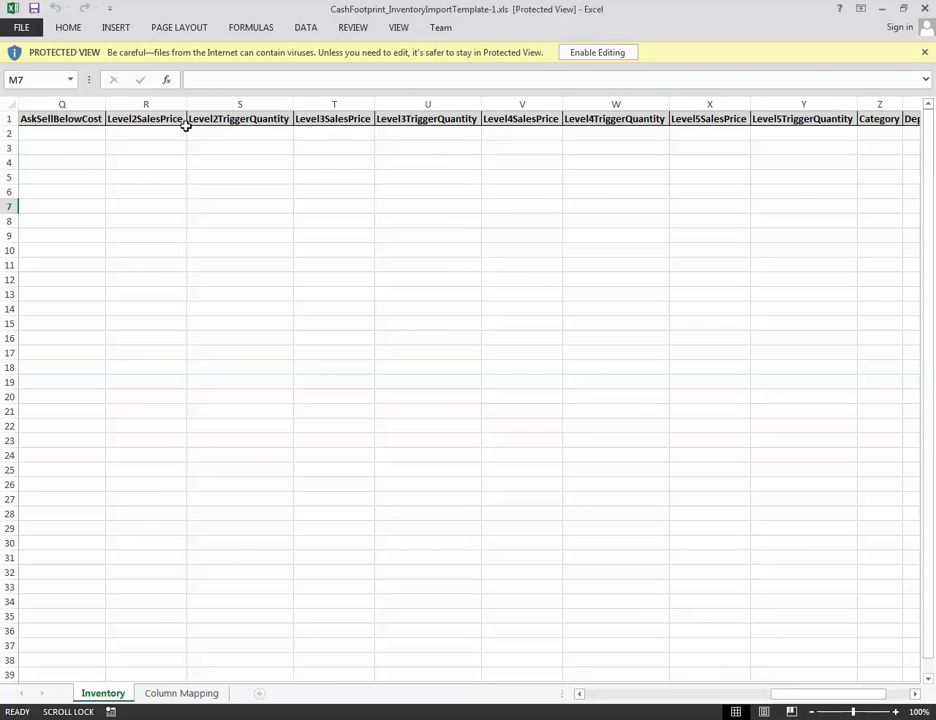
drag(146, 122, 781, 200)
click(150, 130)
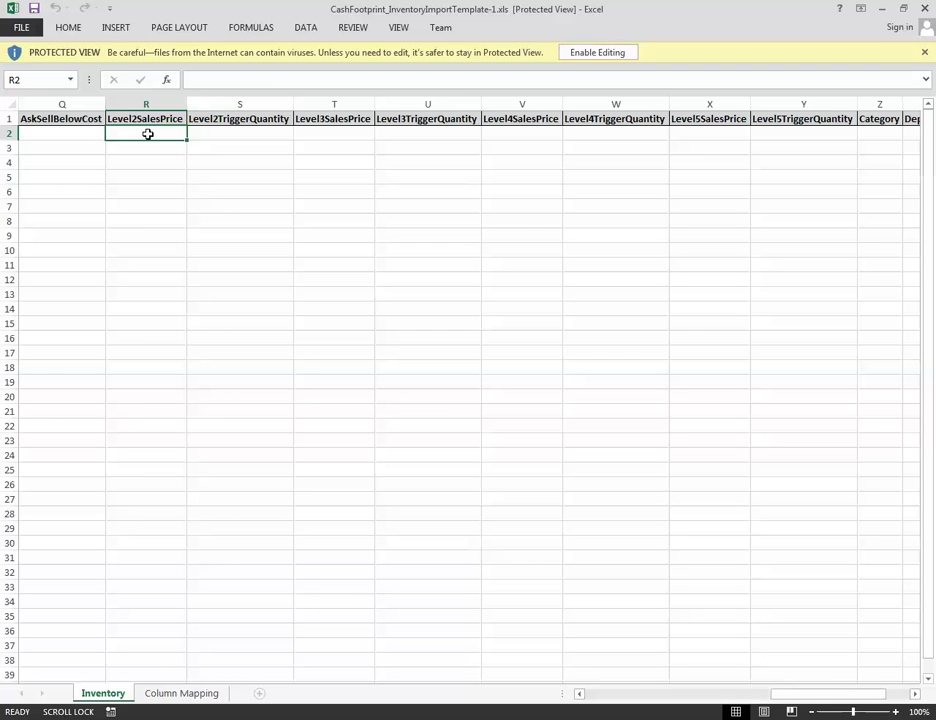
click(197, 133)
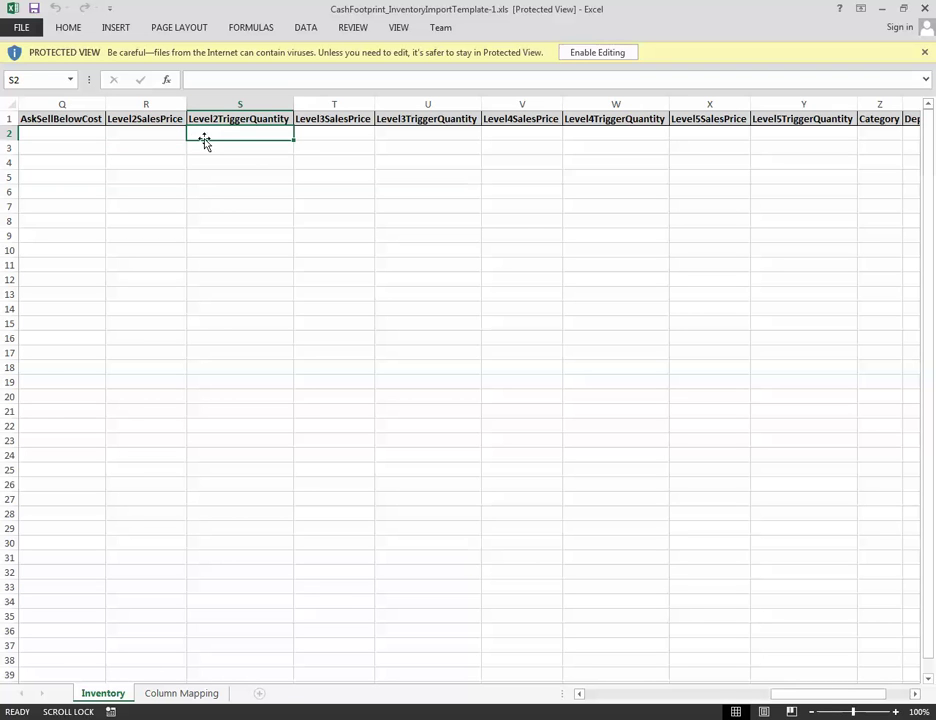
click(155, 131)
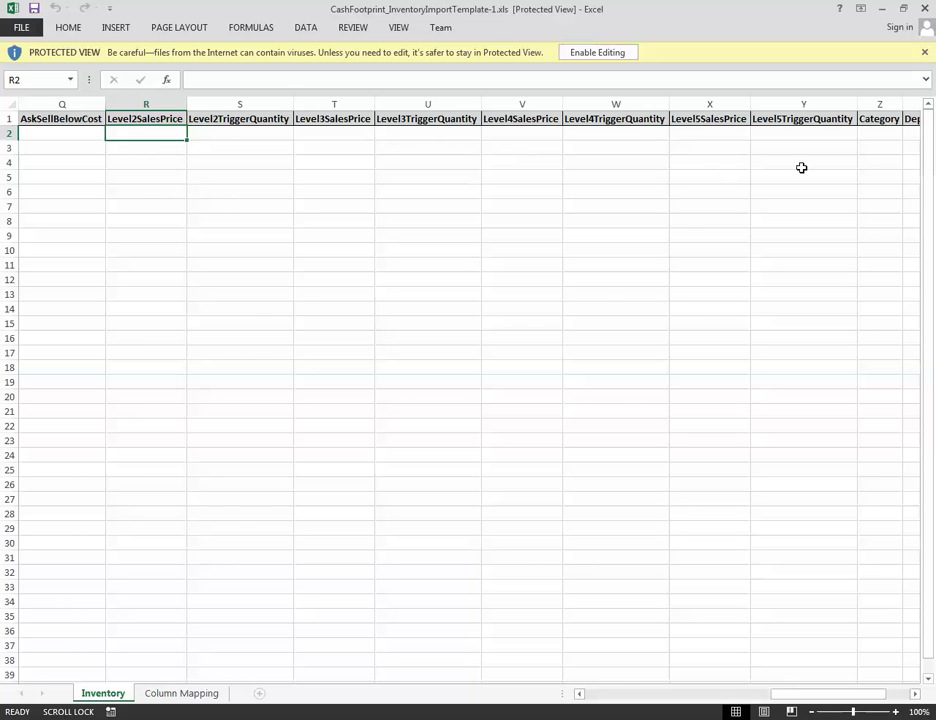
drag(812, 698, 830, 698)
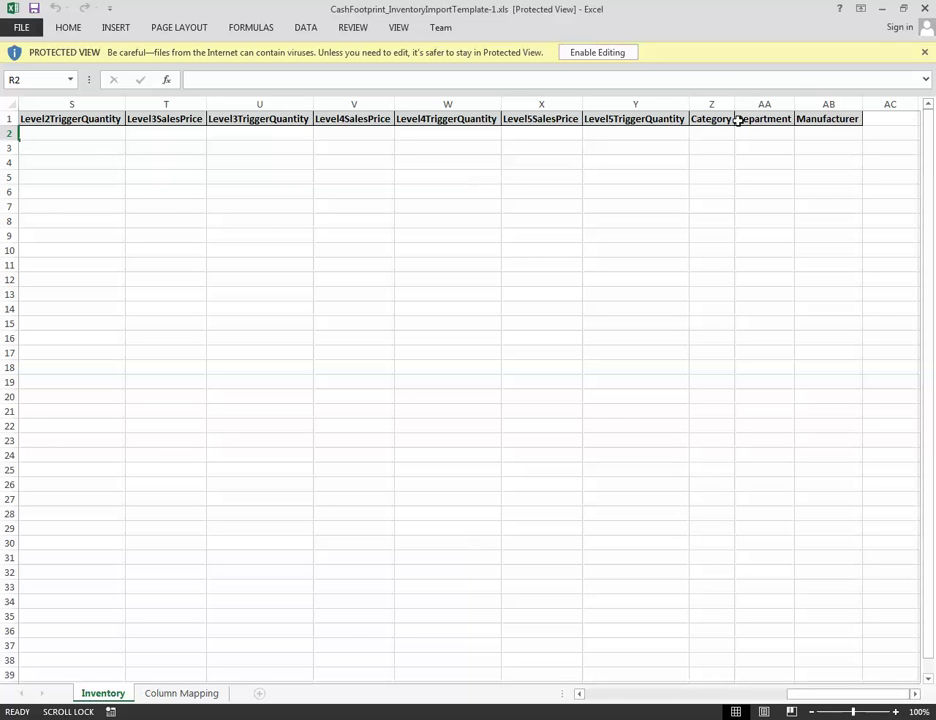
click(830, 104)
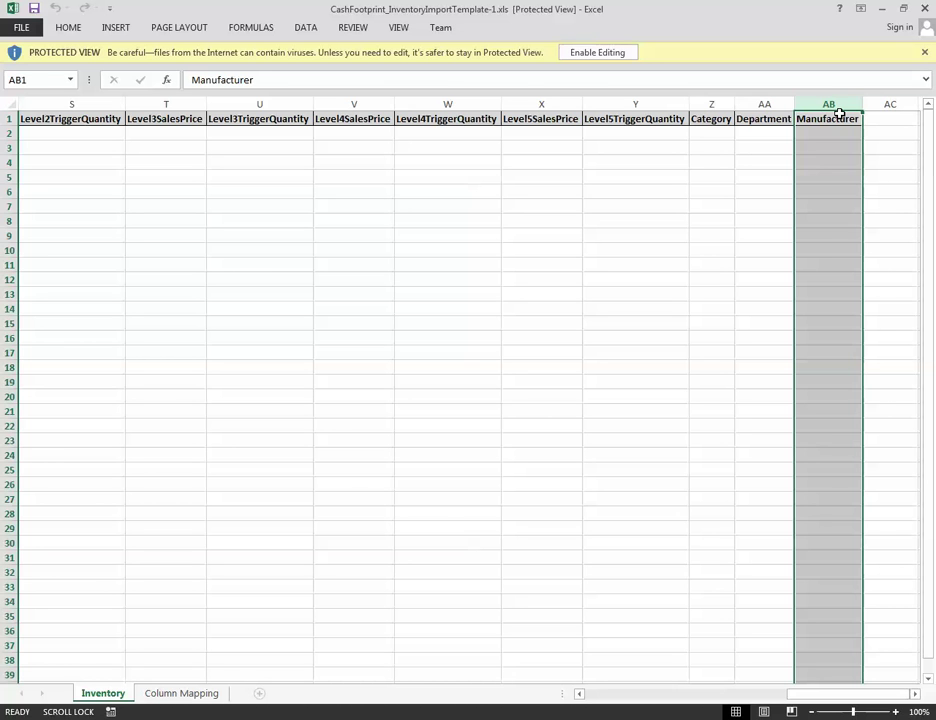
click(714, 133)
click(748, 133)
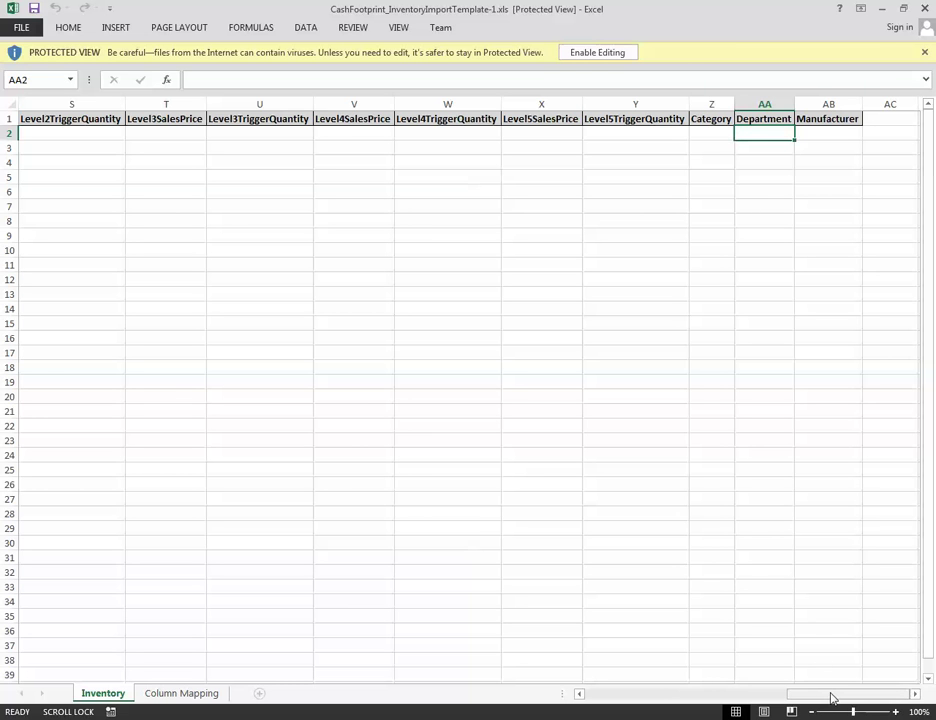
click(838, 119)
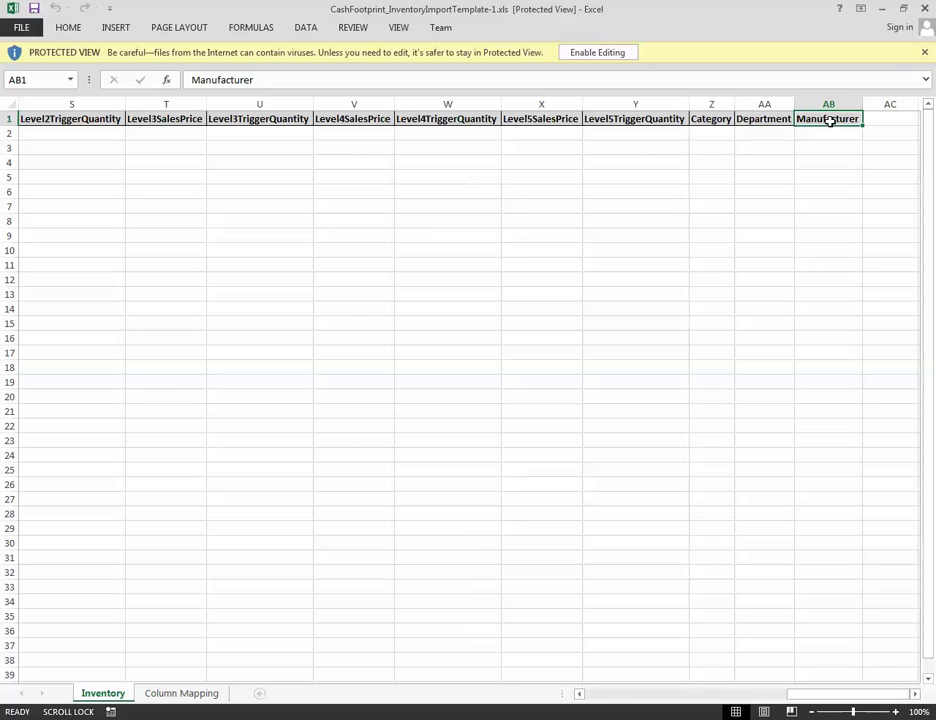
Step: Confirm no columns follow Manufacturer, then scroll back to the SKU through AskForPrice headers
click(881, 117)
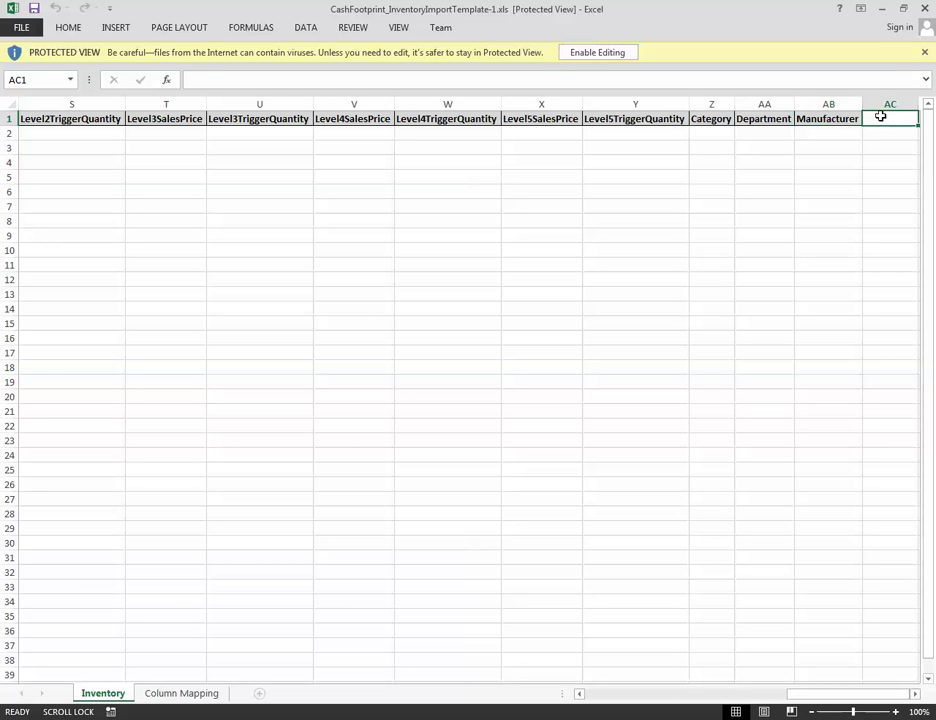
drag(846, 118, 874, 119)
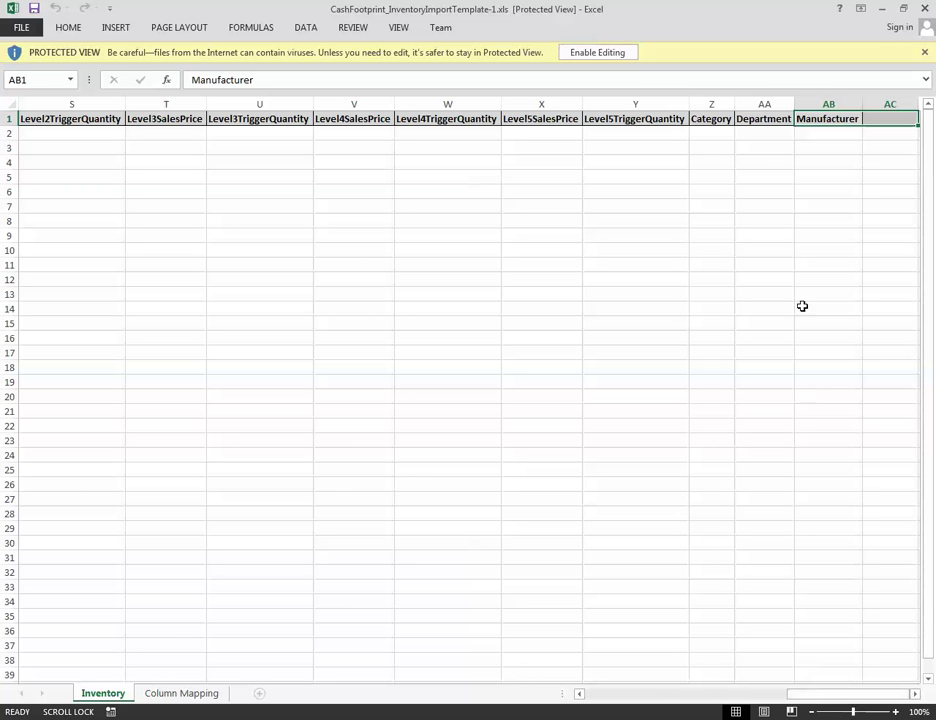
mouse_move(893, 135)
mouse_down()
mouse_move(874, 261)
mouse_move(868, 444)
mouse_up()
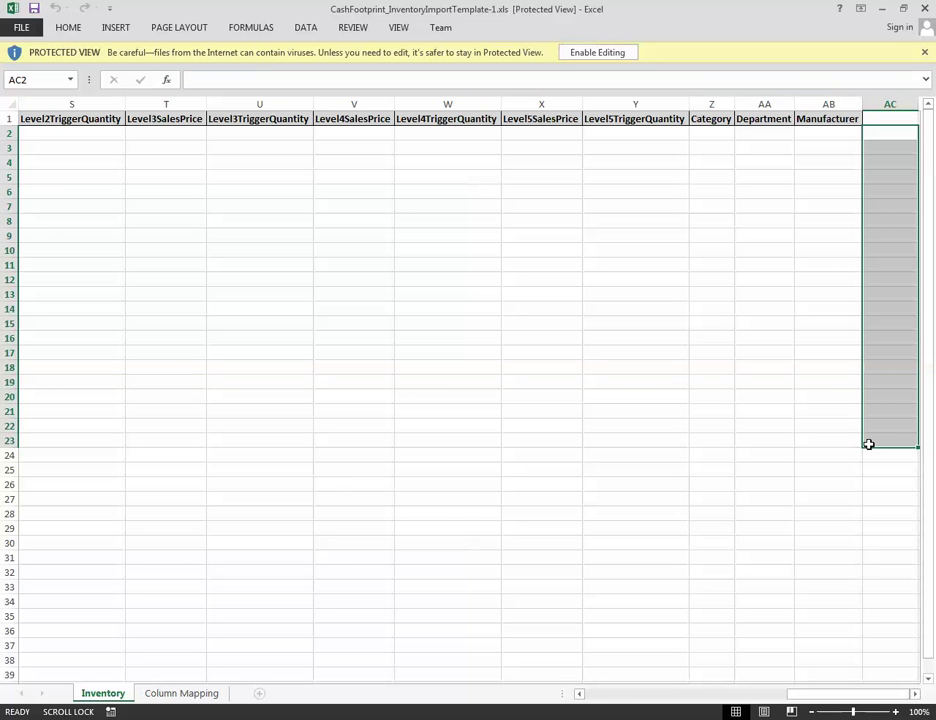
mouse_move(829, 694)
mouse_down()
mouse_move(680, 706)
mouse_move(522, 659)
mouse_up()
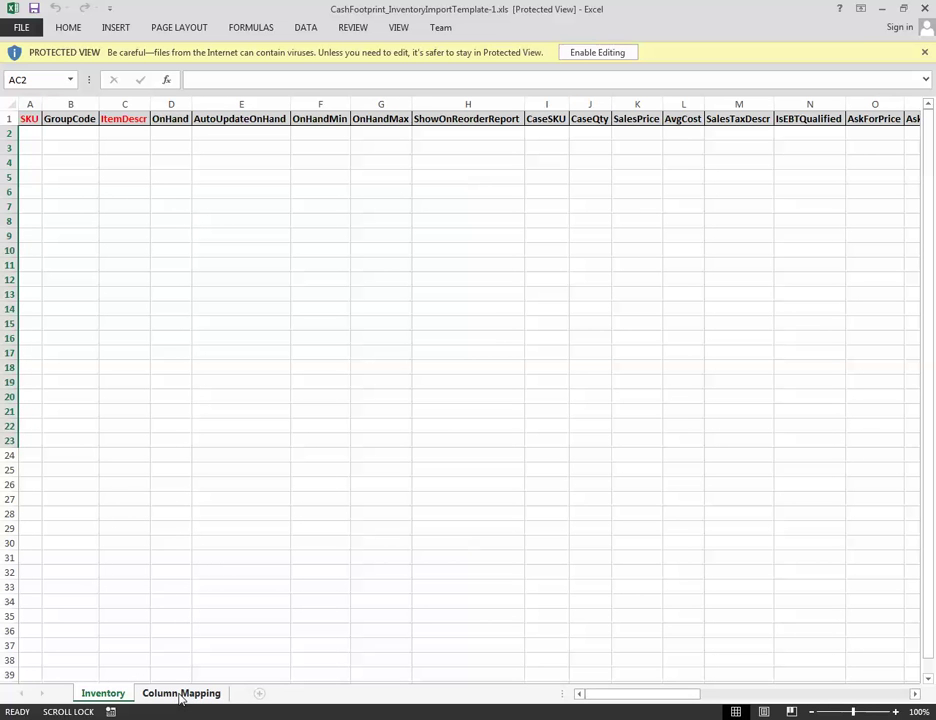
Step: Check Column Mapping types: Yes/No for AutoUpdateOnHand, Number for OnHandMin/OnHandMax. Then return to Inventory
click(178, 695)
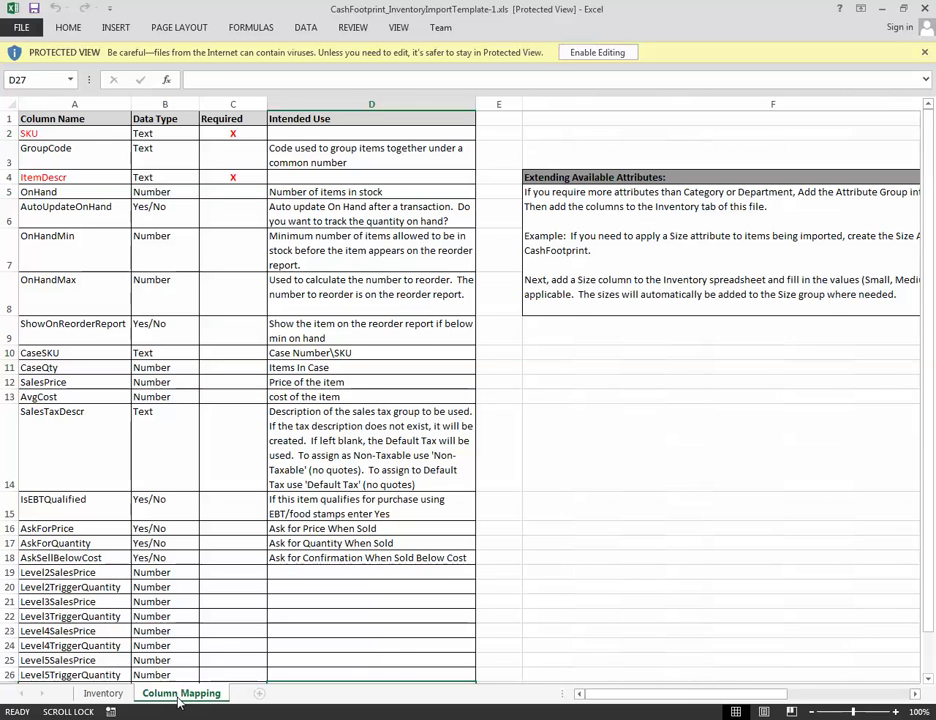
click(133, 214)
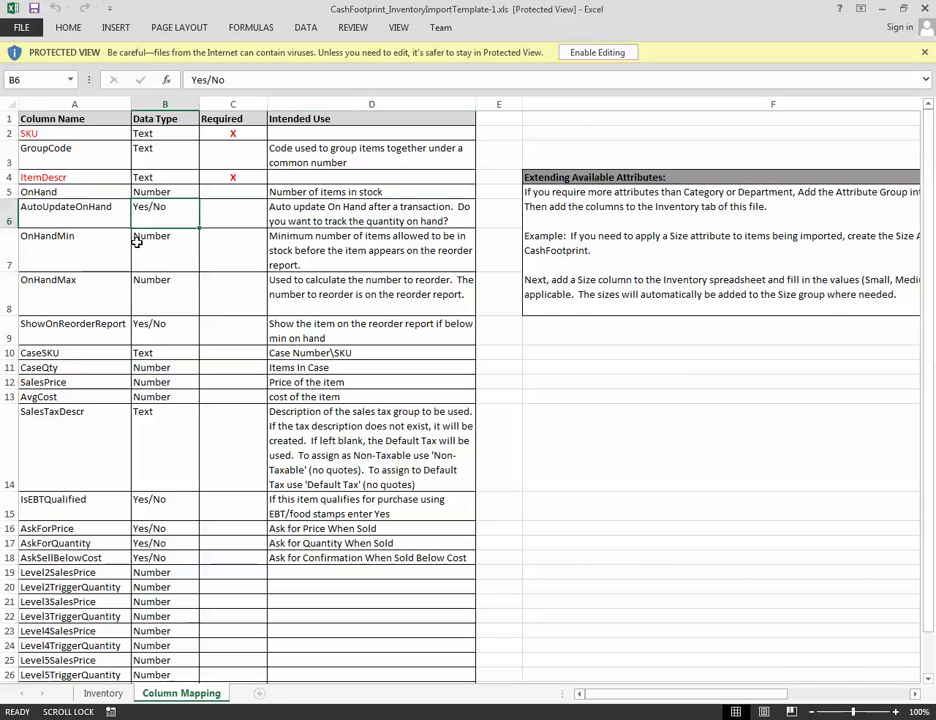
click(132, 246)
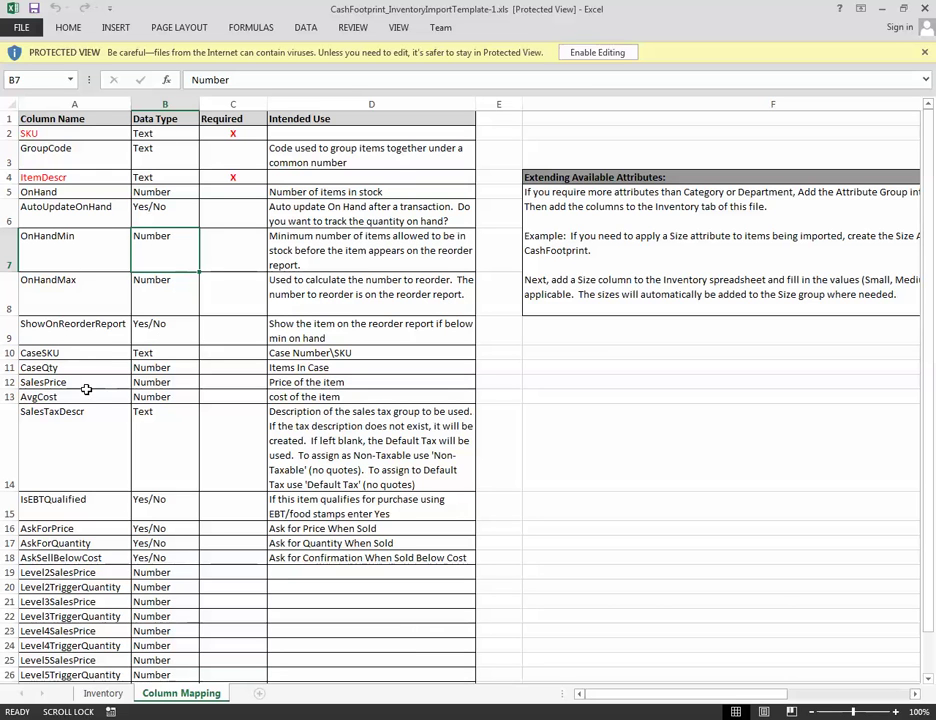
click(141, 369)
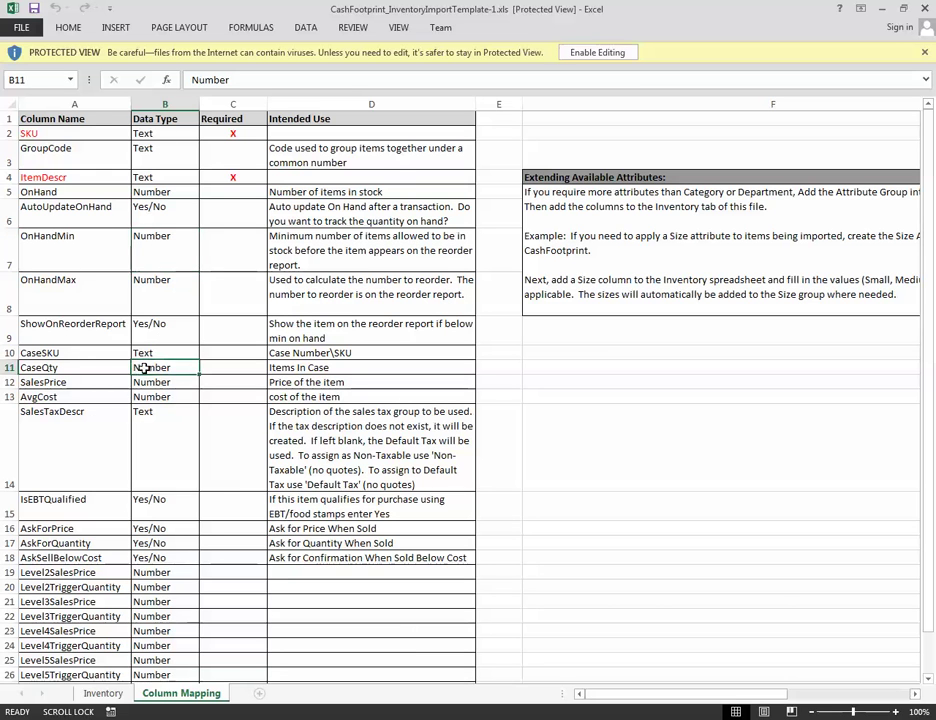
click(150, 251)
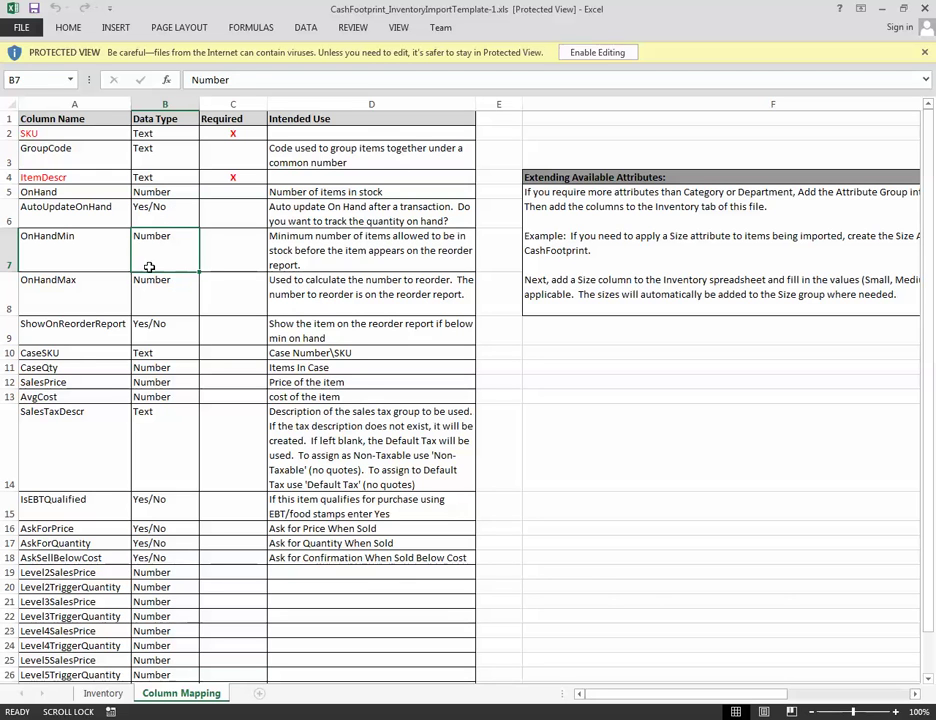
key(Down)
key(Up)
key(Up)
click(155, 287)
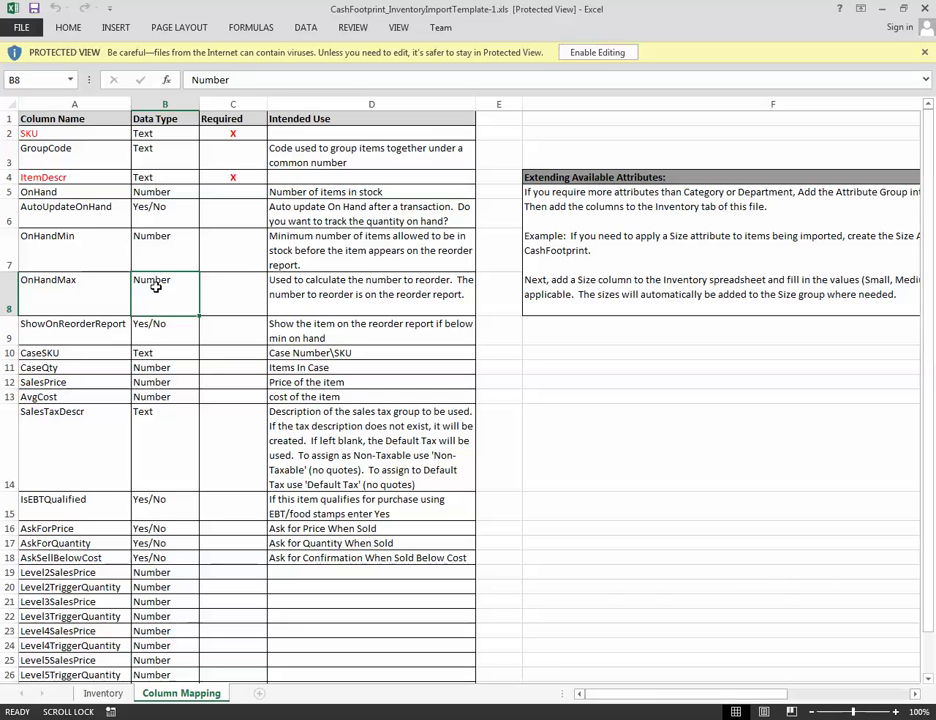
click(171, 212)
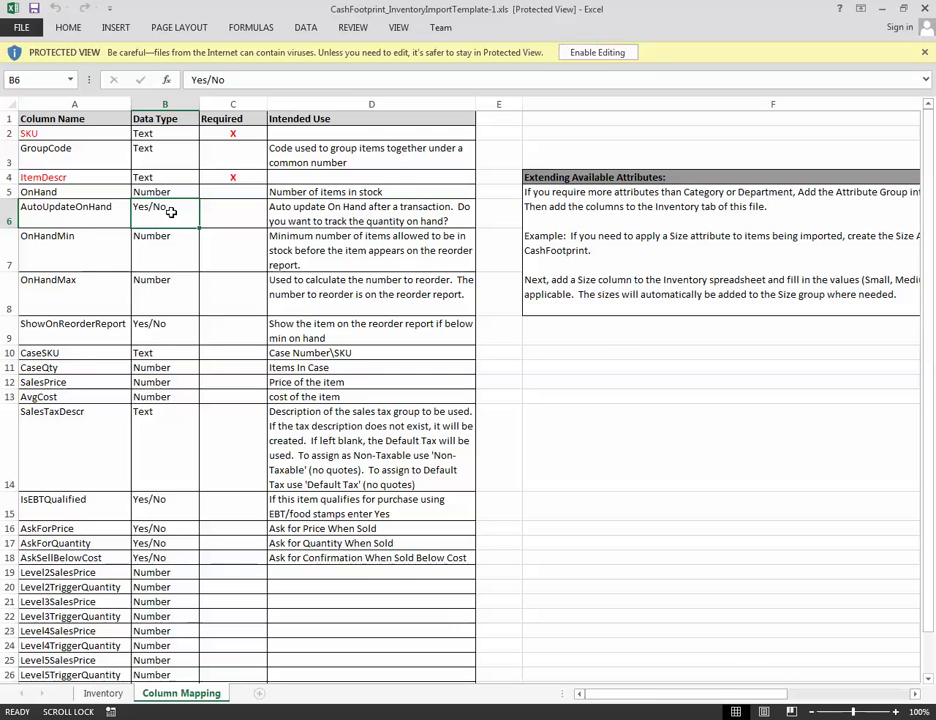
click(90, 697)
click(255, 281)
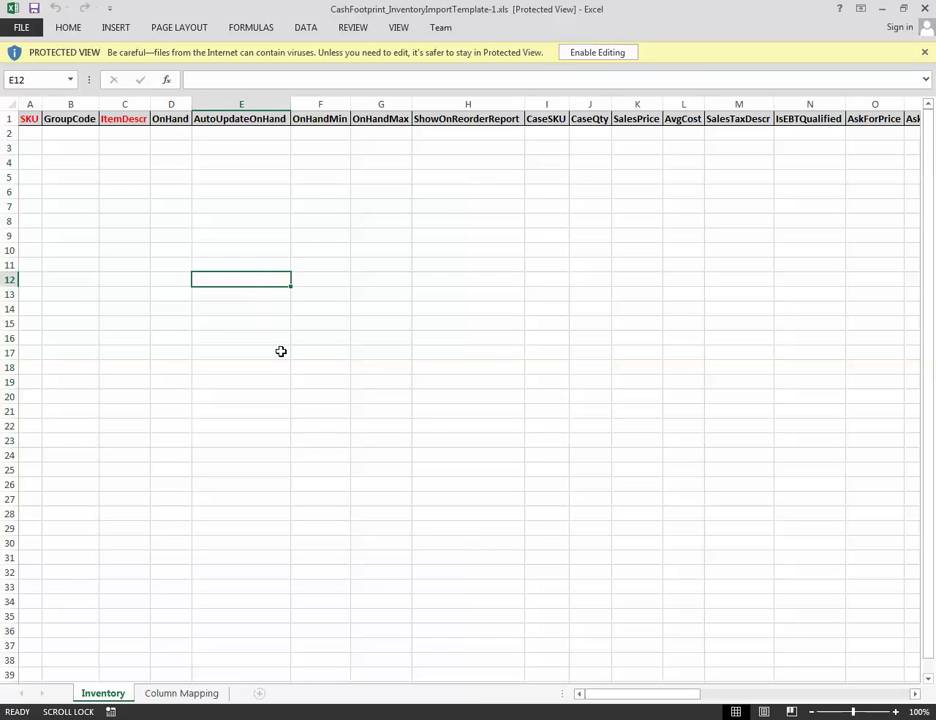
click(368, 366)
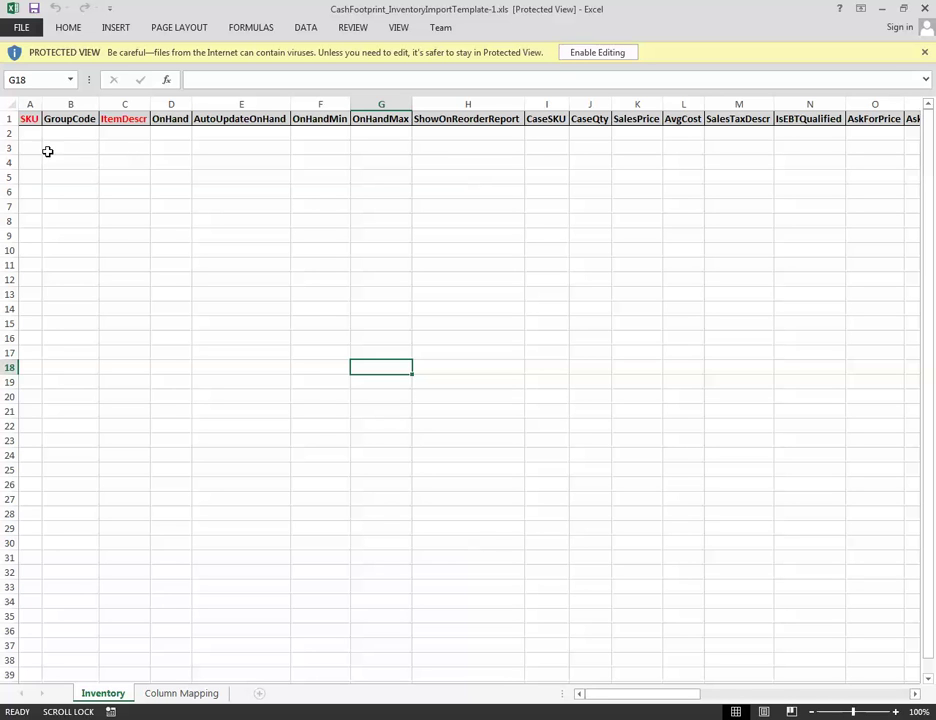
drag(30, 133, 26, 234)
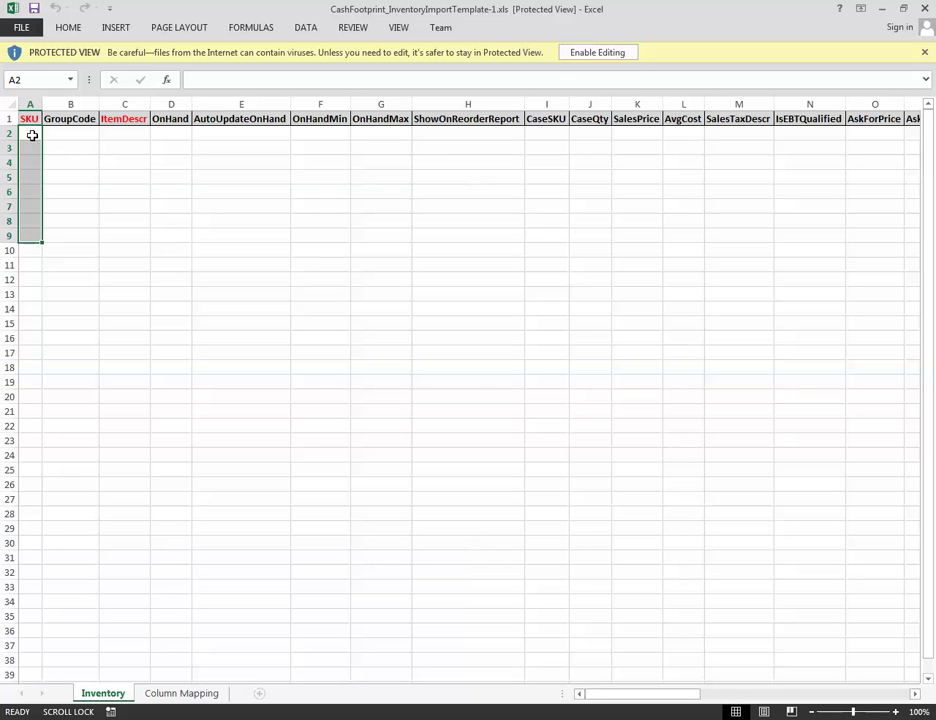
drag(30, 133, 30, 234)
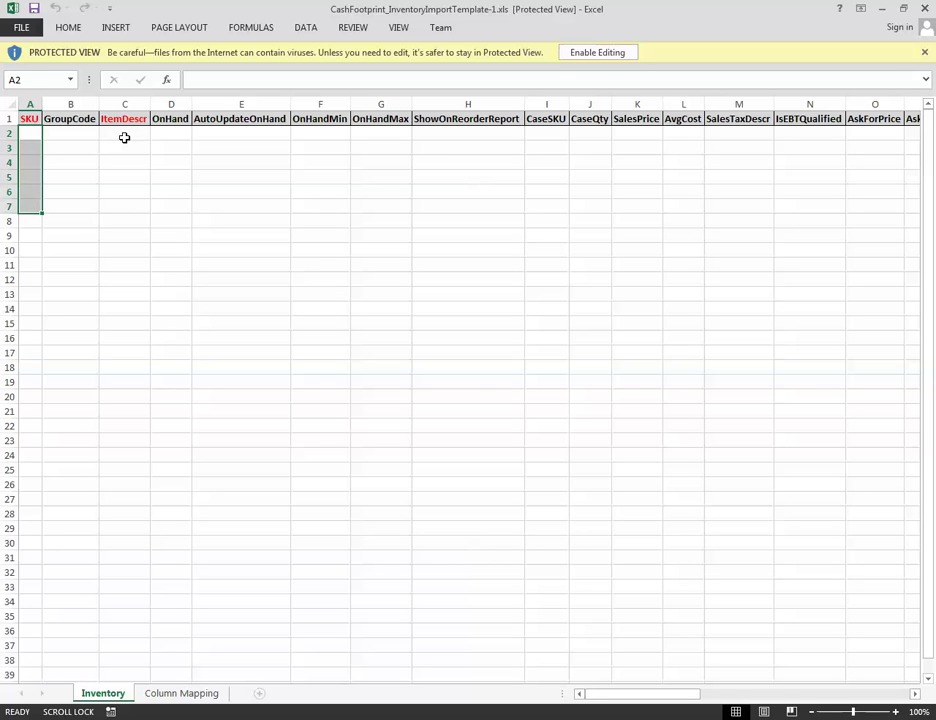
drag(124, 133, 124, 234)
drag(173, 138, 171, 250)
drag(635, 135, 639, 236)
drag(683, 135, 675, 260)
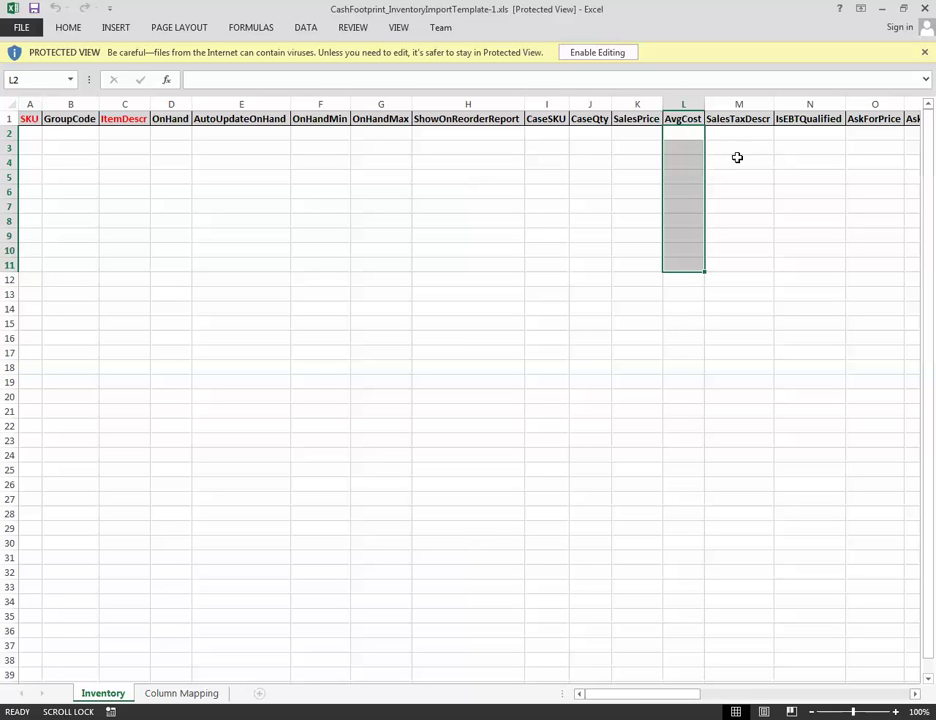
drag(736, 133, 729, 288)
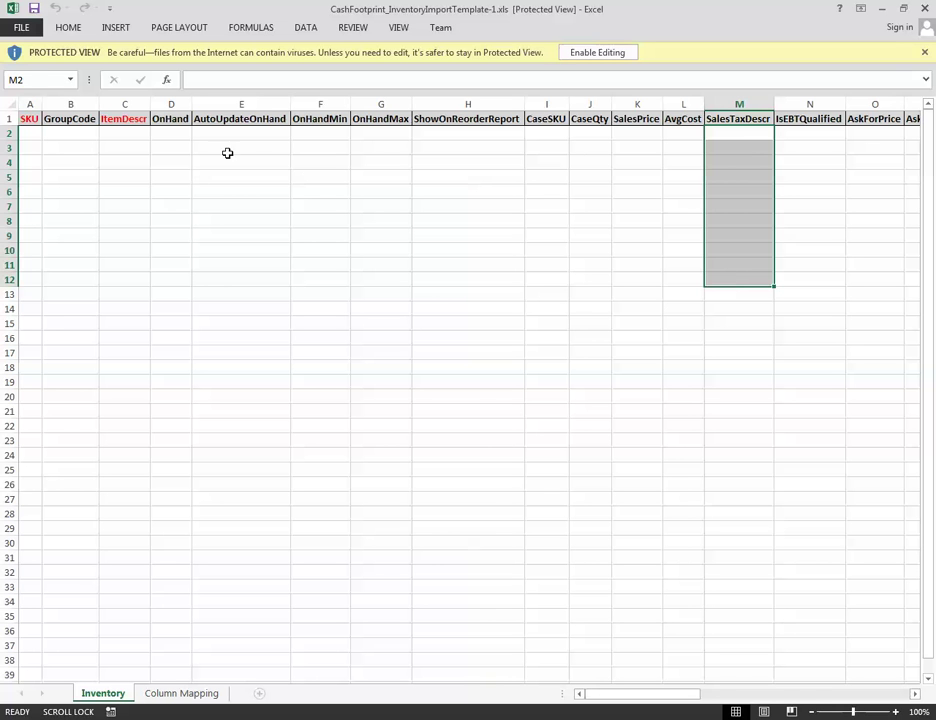
drag(263, 136, 257, 283)
click(178, 692)
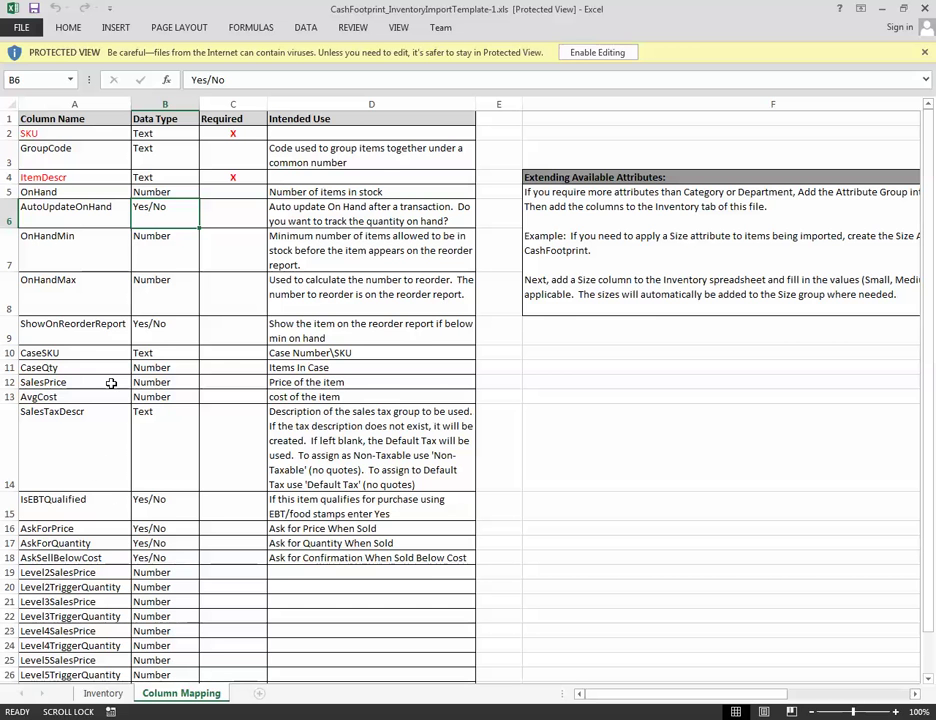
key(Right)
key(Right)
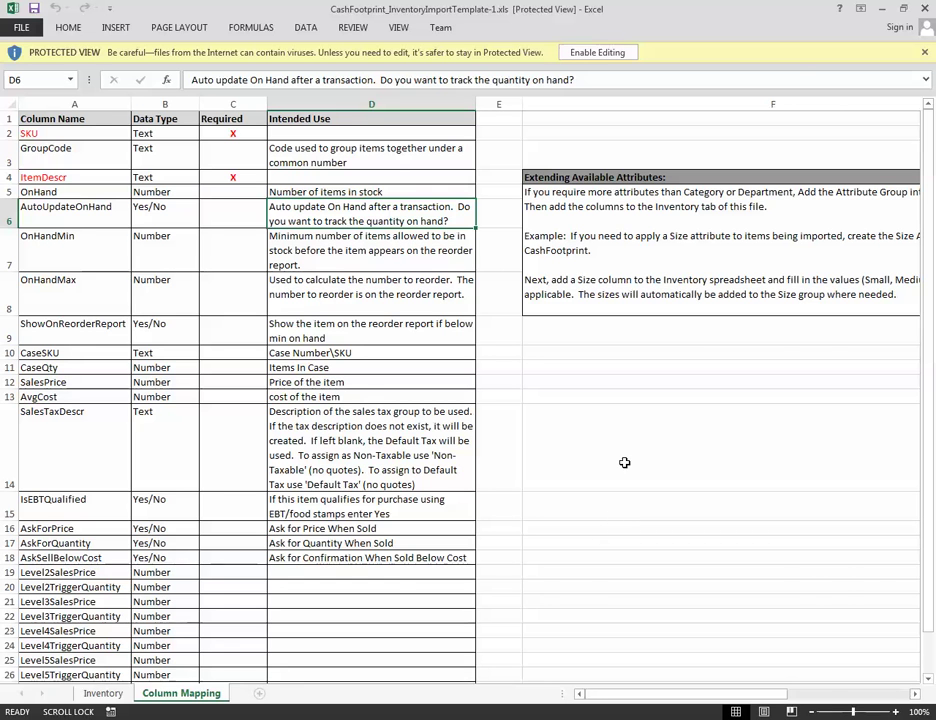
click(101, 693)
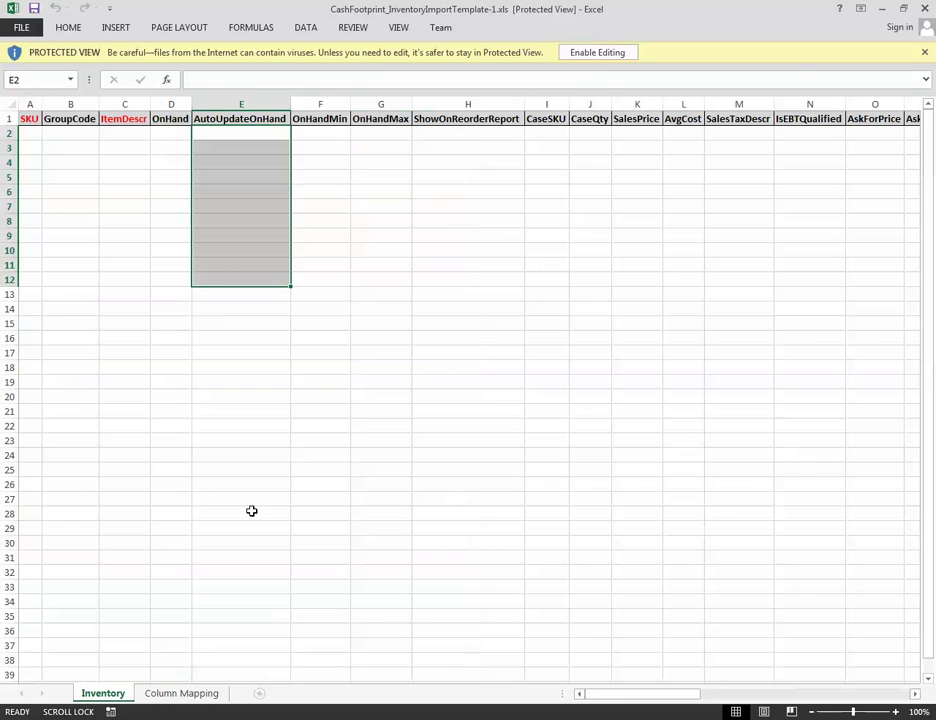
click(422, 330)
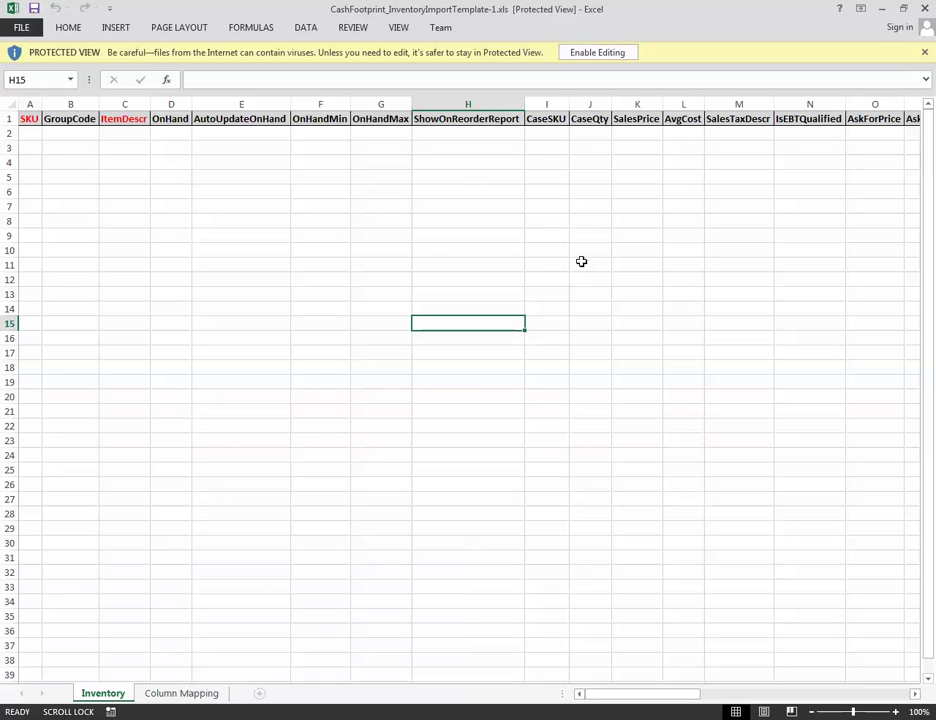
click(581, 263)
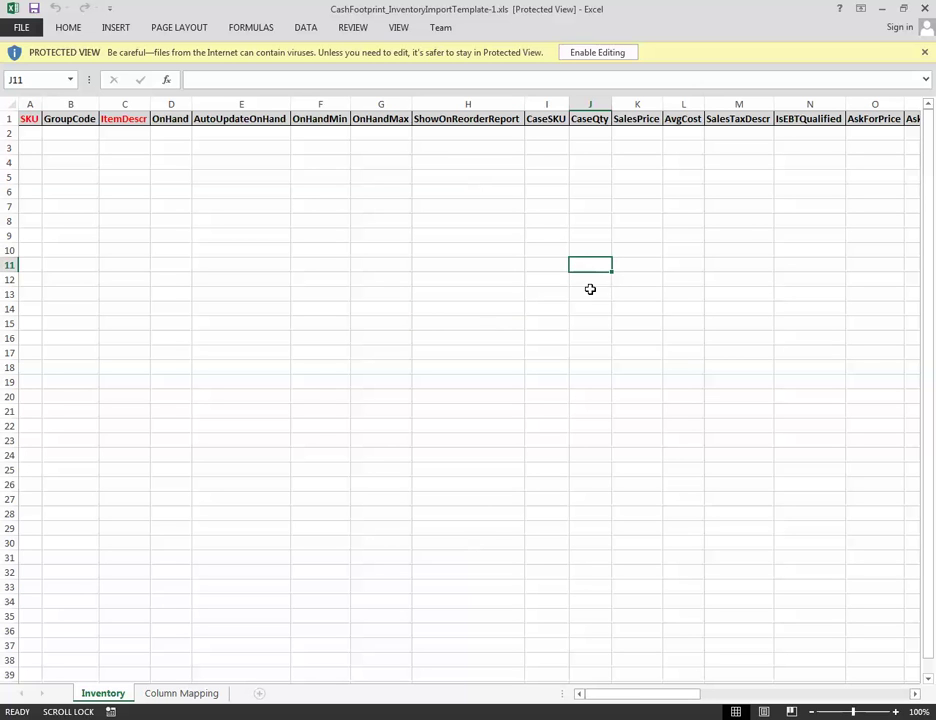
click(592, 294)
click(585, 251)
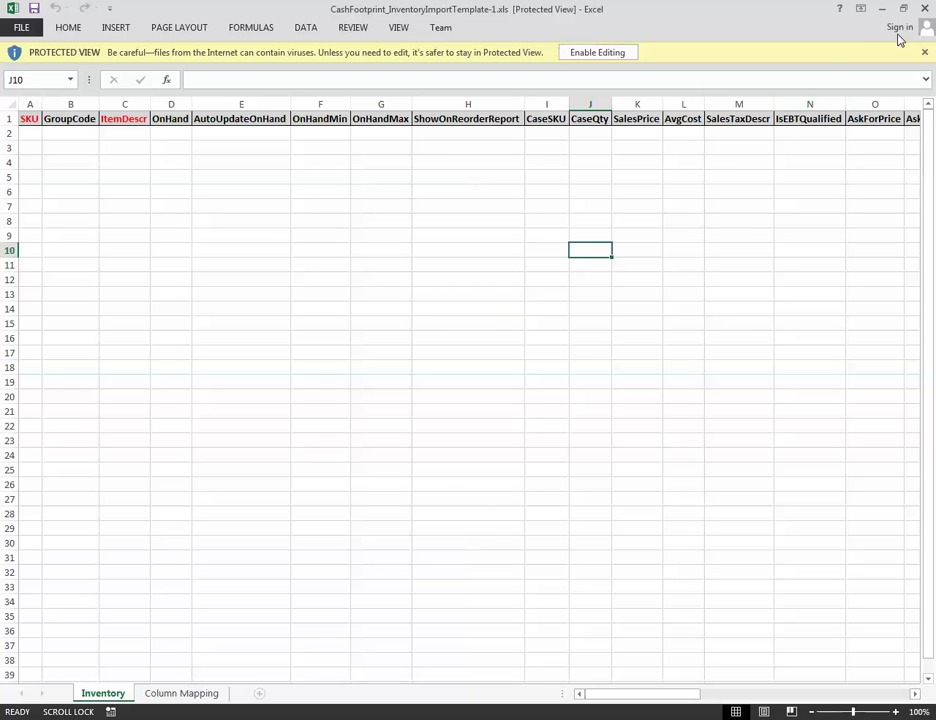